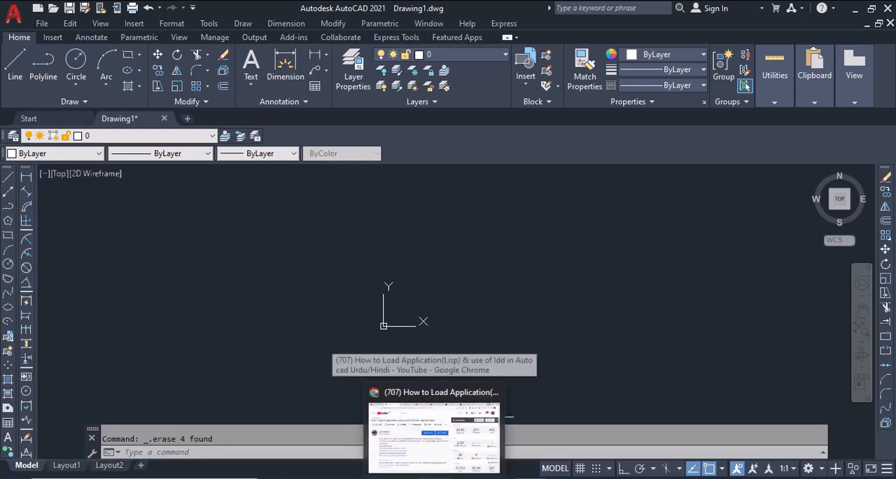
Switch to Chrome, examine the playlist, description and download links of the YouTube video on loading LISP applications, and return to AutoCAD
{"action": "left_click", "coordinate": [434, 429]}
{"action": "scroll", "coordinate": [439, 294], "scroll_direction": "up", "scroll_amount": 5}
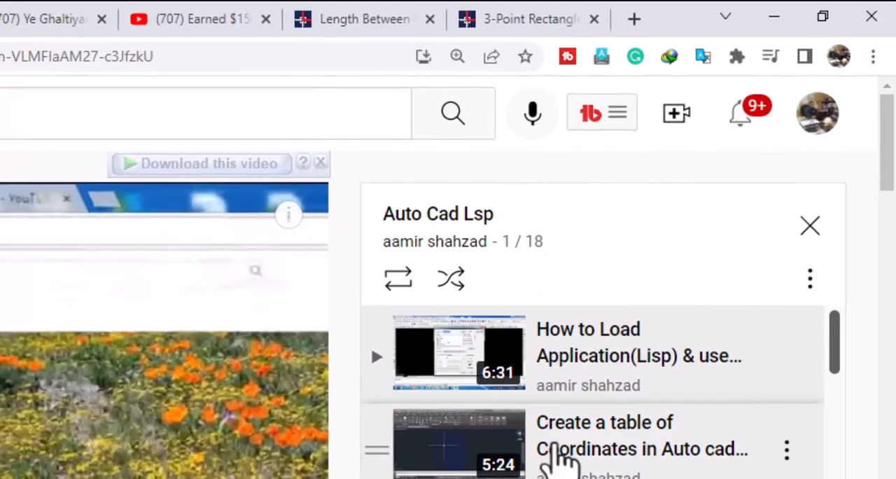
{"action": "scroll", "coordinate": [553, 447], "scroll_direction": "down", "scroll_amount": 3}
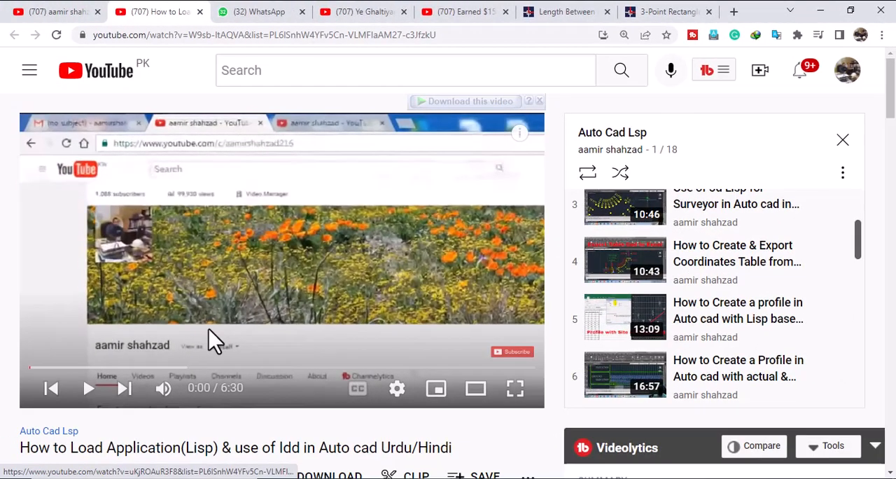
{"action": "scroll", "coordinate": [208, 329], "scroll_direction": "down", "scroll_amount": 4}
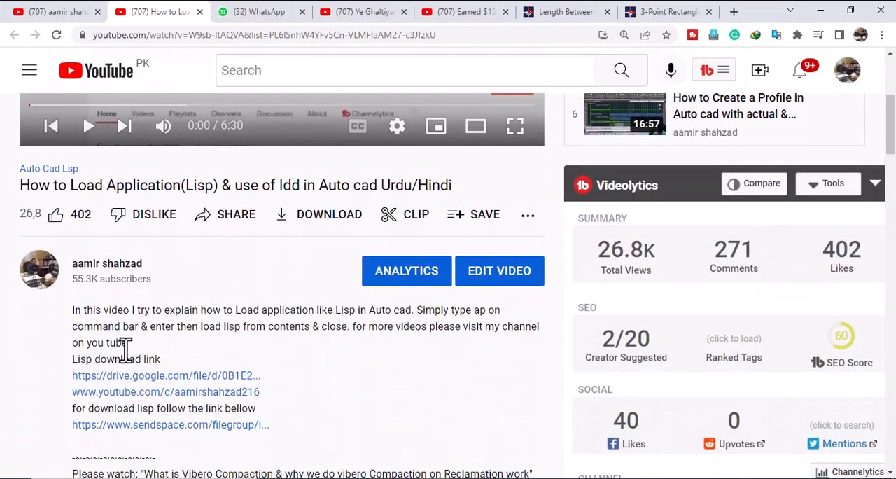
{"action": "scroll", "coordinate": [186, 350], "scroll_direction": "down", "scroll_amount": 1}
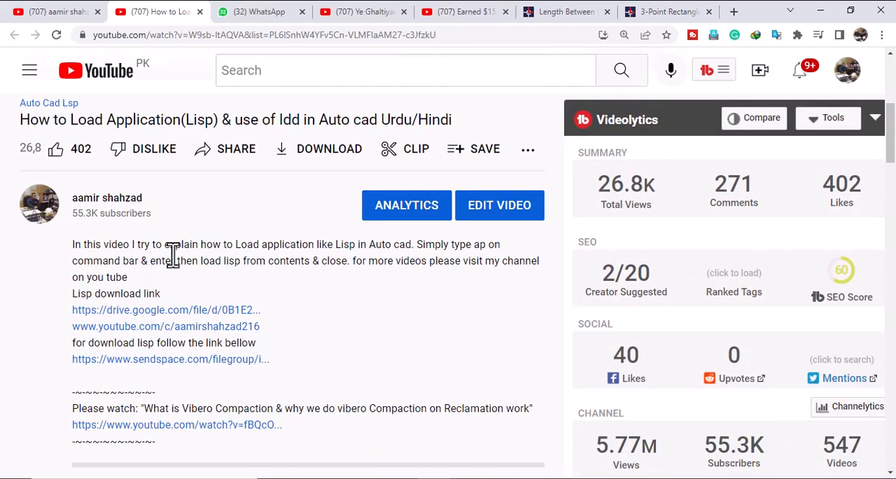
{"action": "scroll", "coordinate": [124, 294], "scroll_direction": "down", "scroll_amount": 1}
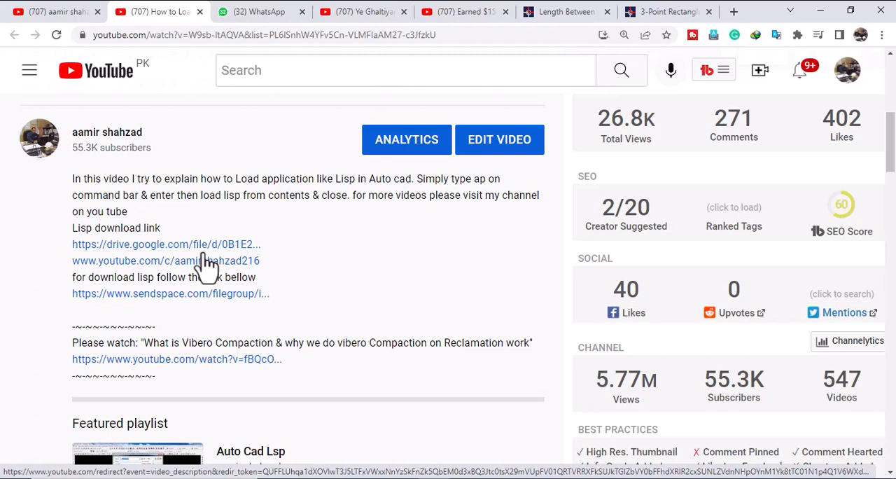
{"action": "scroll", "coordinate": [270, 320], "scroll_direction": "up", "scroll_amount": 3}
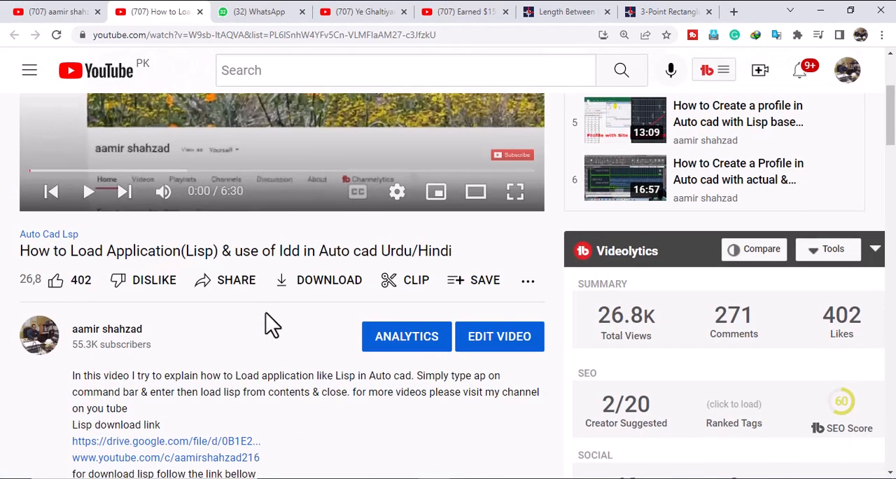
{"action": "scroll", "coordinate": [270, 321], "scroll_direction": "up", "scroll_amount": 3}
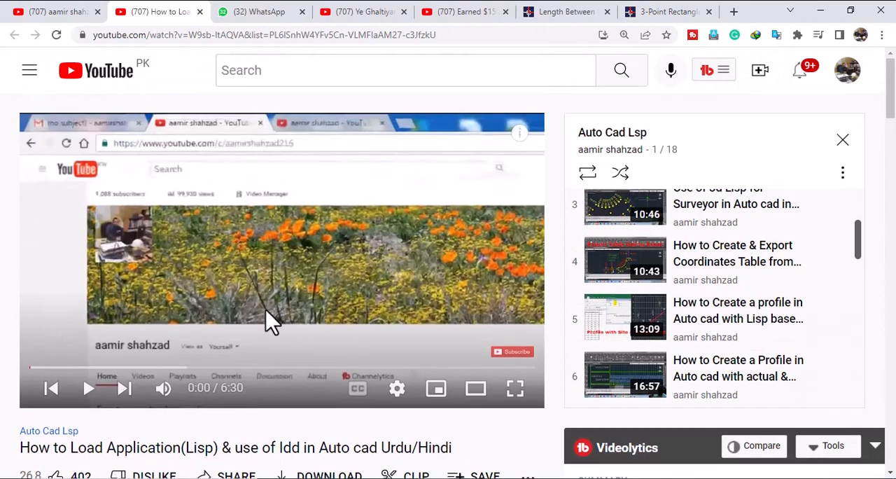
{"action": "left_click", "coordinate": [818, 11]}
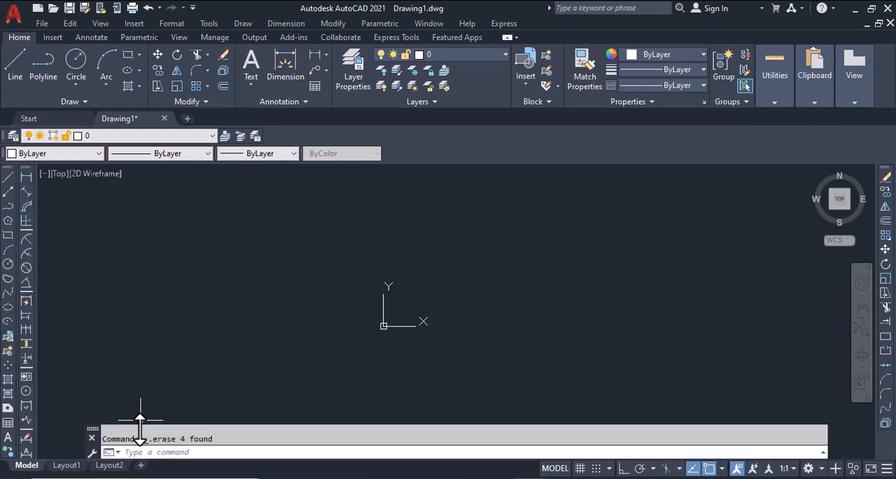
Load the 3P-RecV1-2 LISP file from the lisp folder with Load Application and close the dialog
{"action": "left_click", "coordinate": [140, 451]}
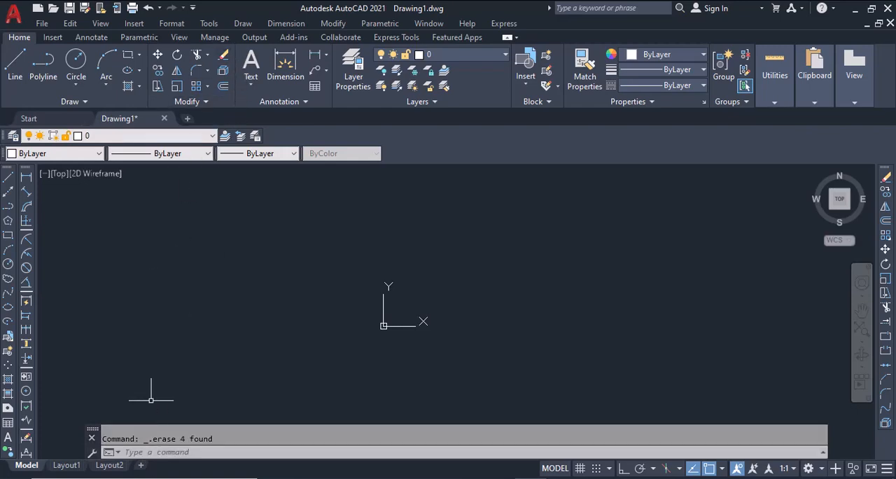
{"action": "left_click", "coordinate": [208, 23]}
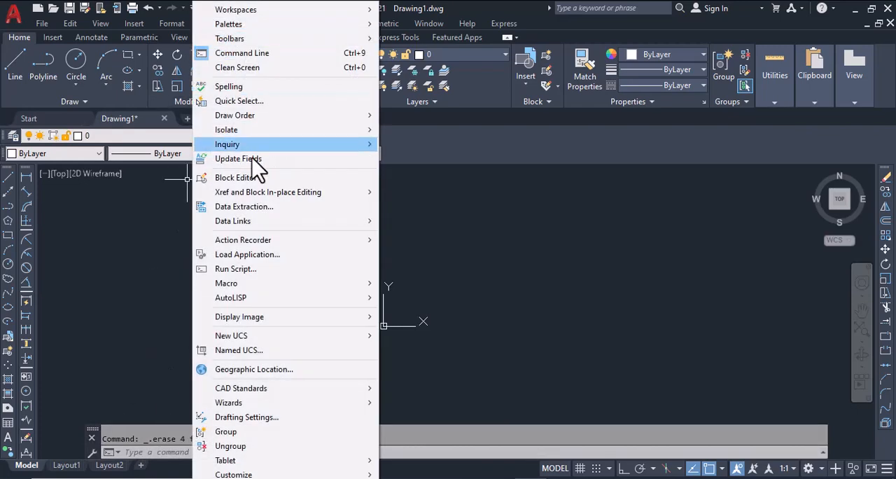
{"action": "left_click", "coordinate": [252, 256]}
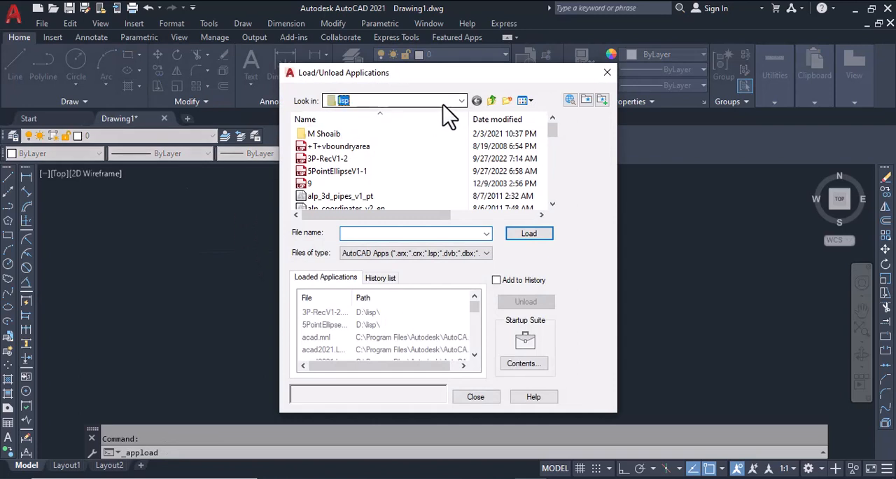
{"action": "left_click", "coordinate": [462, 100]}
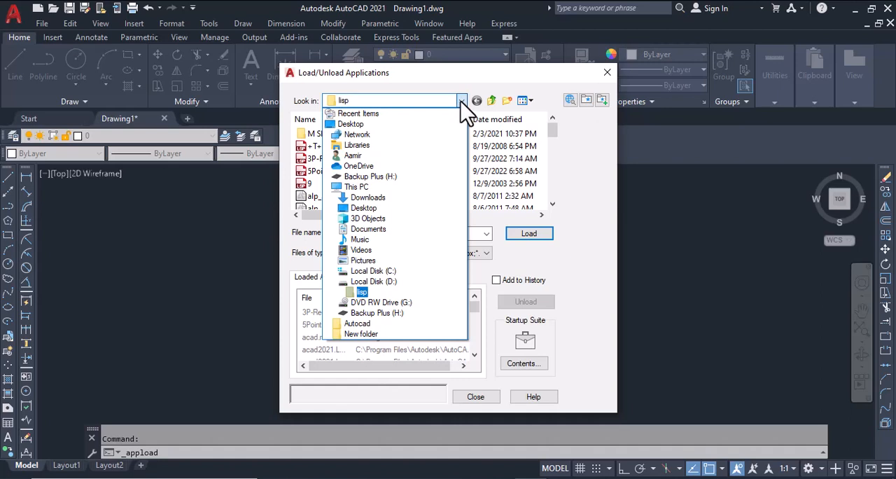
{"action": "left_click", "coordinate": [466, 112]}
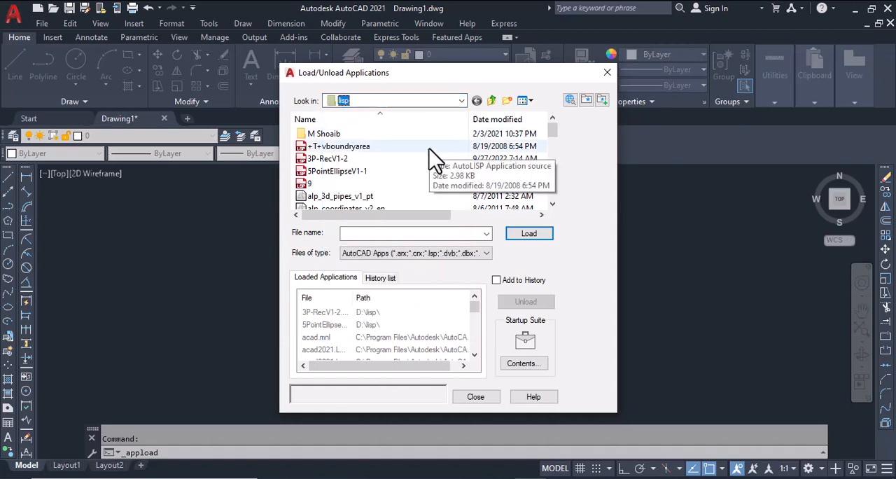
{"action": "left_click", "coordinate": [338, 160]}
{"action": "left_click", "coordinate": [531, 234]}
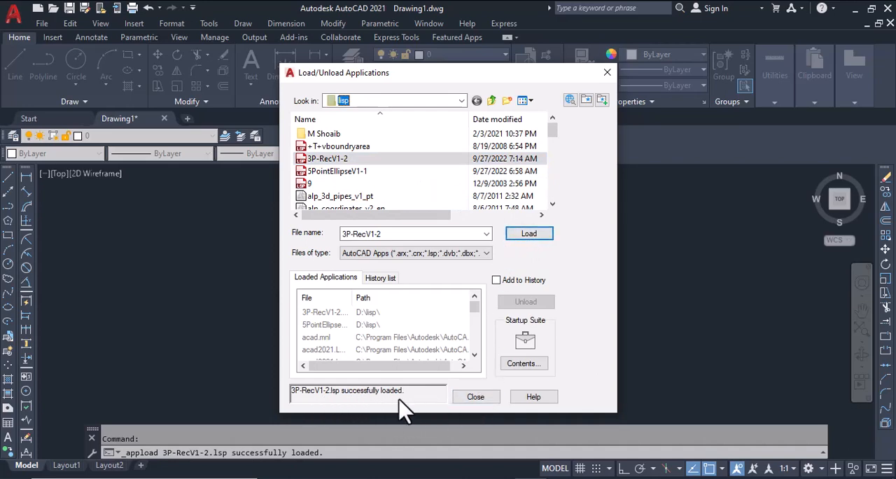
{"action": "left_click", "coordinate": [475, 396]}
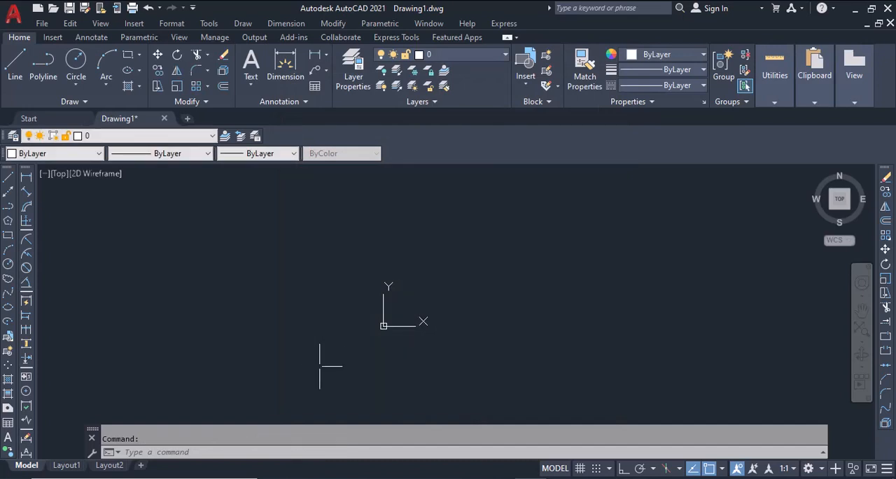
Draw a horizontal rectangle about 36 units wide to the lower left of the origin
{"action": "left_click", "coordinate": [8, 235]}
{"action": "left_click", "coordinate": [239, 375]}
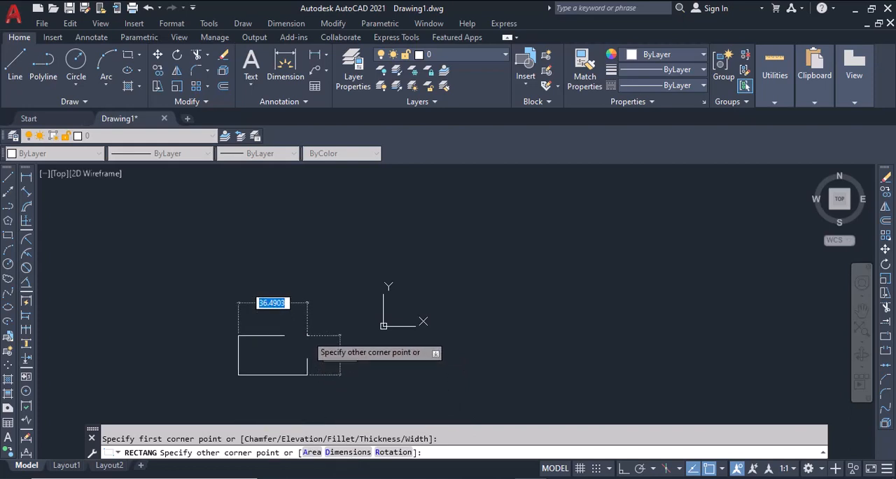
{"action": "left_click", "coordinate": [306, 330]}
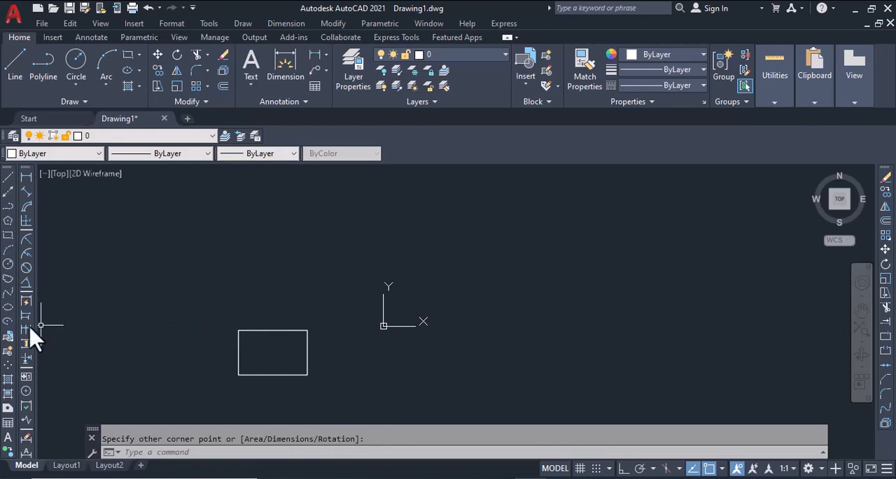
Place three points around the empty area right of the rectangle: one below the origin, one far right and one above the origin
{"action": "left_click", "coordinate": [8, 365]}
{"action": "left_click", "coordinate": [437, 363]}
{"action": "scroll", "coordinate": [437, 363], "scroll_direction": "up", "scroll_amount": 2}
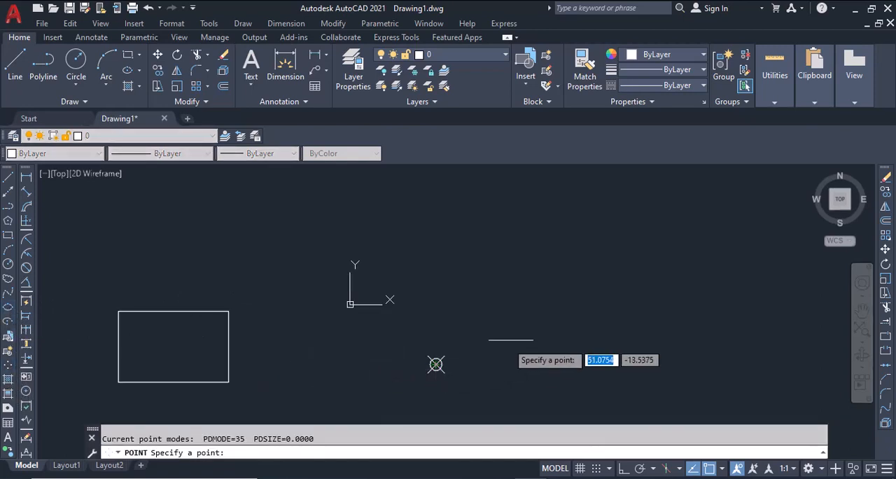
{"action": "left_click", "coordinate": [623, 303]}
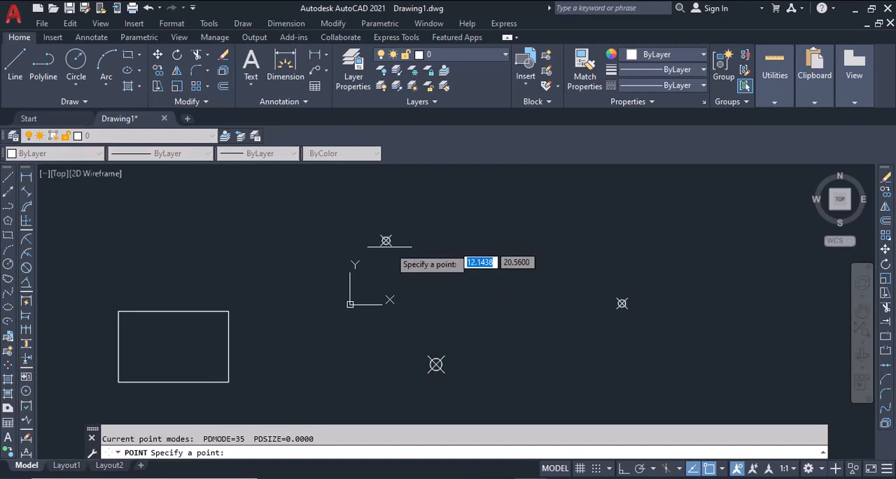
{"action": "left_click", "coordinate": [386, 240]}
{"action": "key", "text": "Return"}
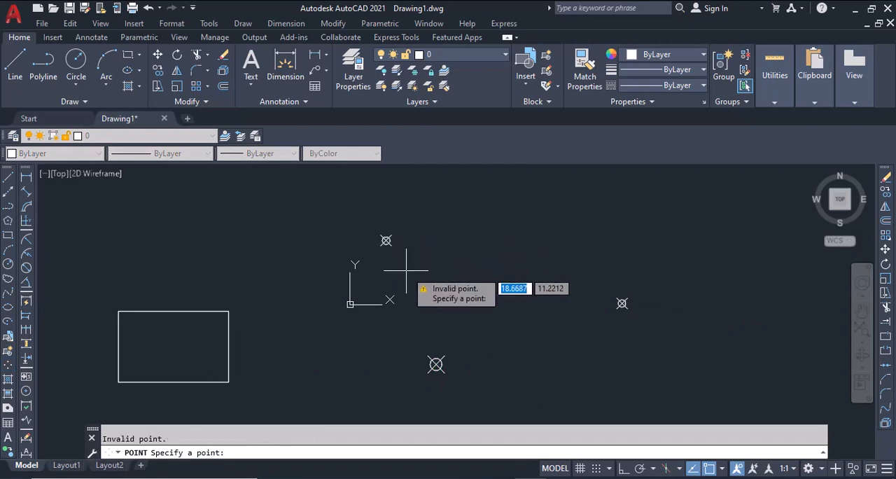
{"action": "key", "text": "Escape"}
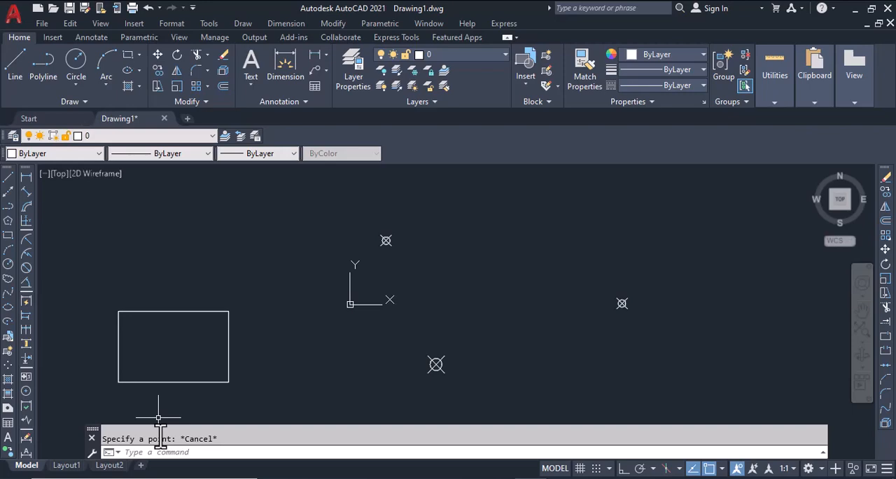
Draw a three-point rectangle with 3PRD, picking the lower point, the right point and the upper-left point
{"action": "type", "text": "3PR"}
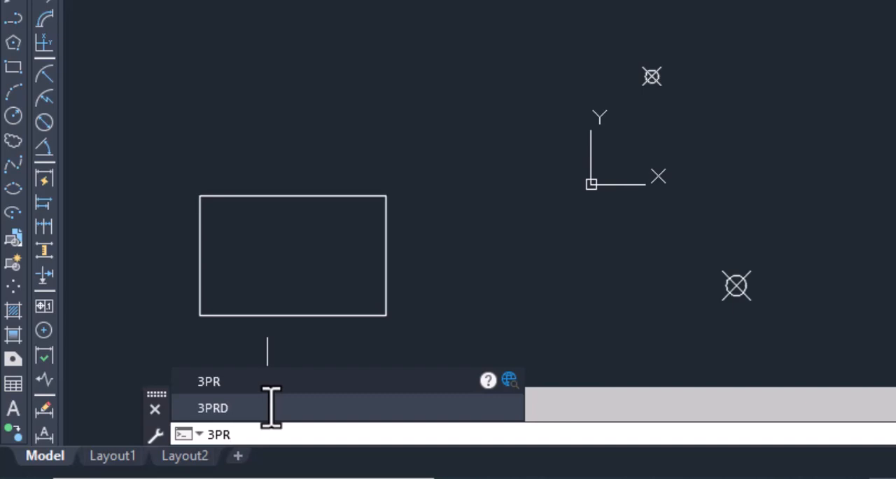
{"action": "key", "text": "Down"}
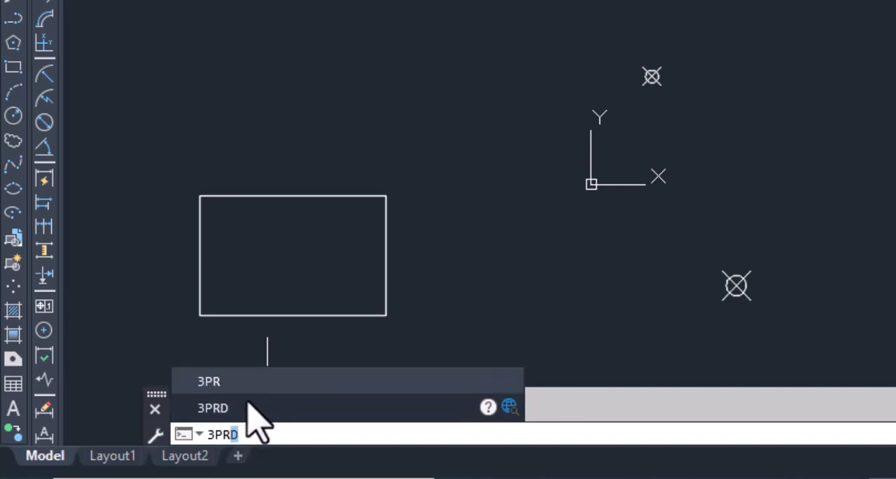
{"action": "left_click", "coordinate": [248, 403]}
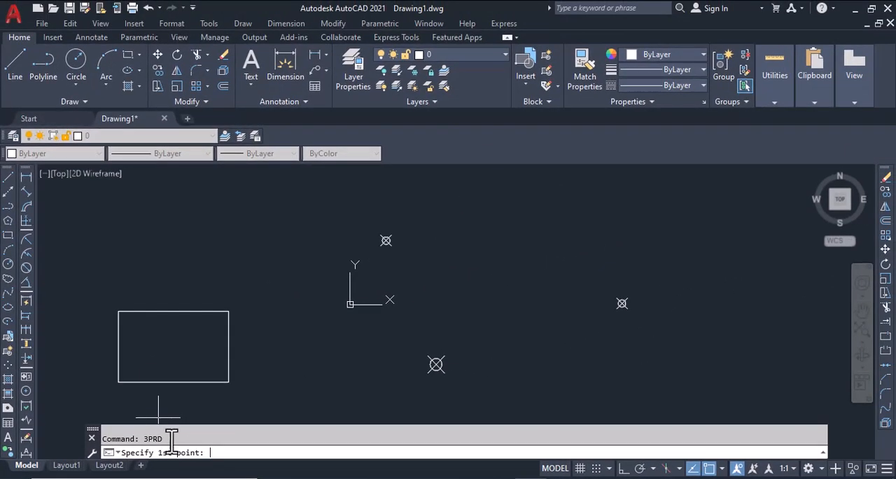
{"action": "left_click", "coordinate": [436, 364]}
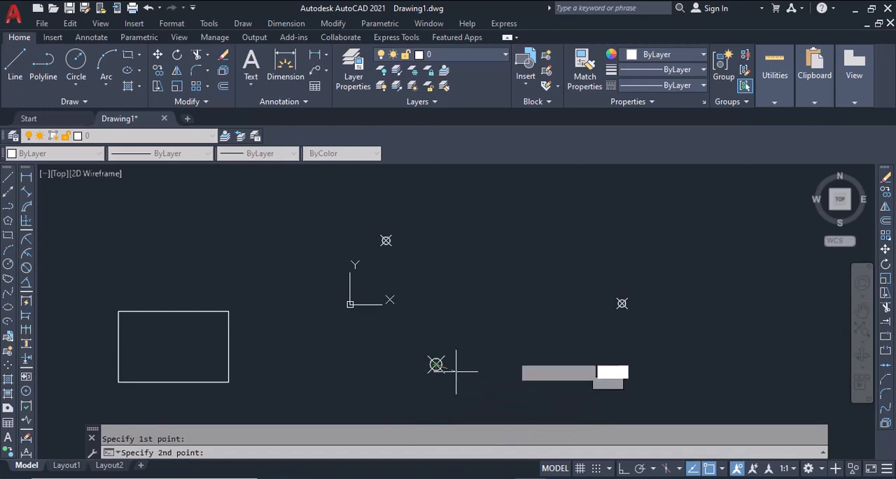
{"action": "left_click", "coordinate": [622, 303]}
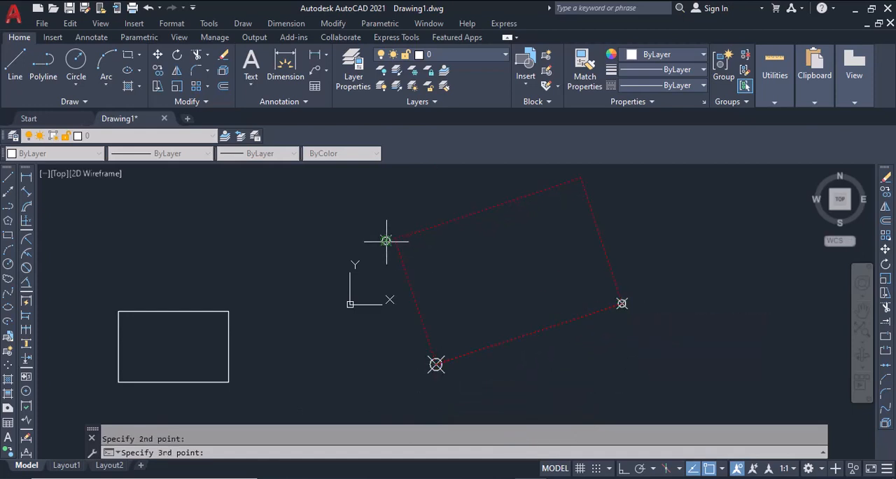
{"action": "left_click", "coordinate": [386, 240]}
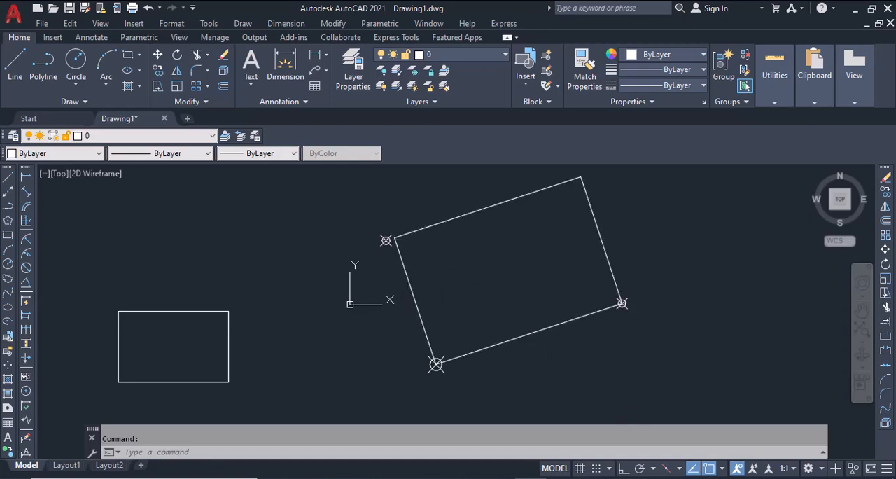
Erase the tilted three-point rectangle, keeping the three points
{"action": "left_click", "coordinate": [469, 263]}
{"action": "left_click", "coordinate": [397, 311]}
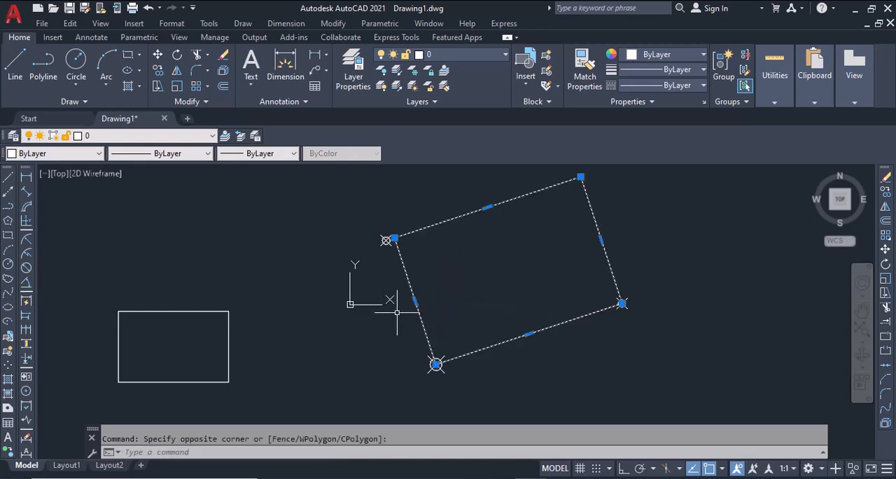
{"action": "key", "text": "Delete"}
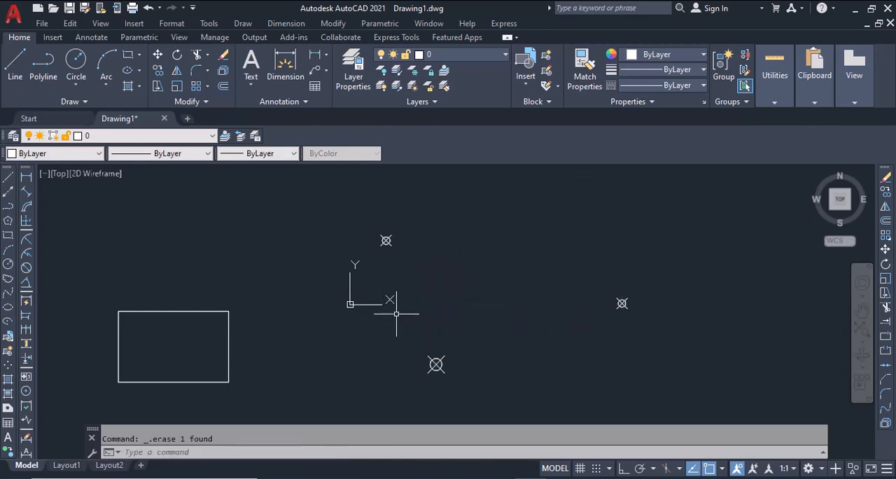
Draw a three-point rectangle with 3PR, picking the lower point, the upper-left point and the right point
{"action": "type", "text": "3PR"}
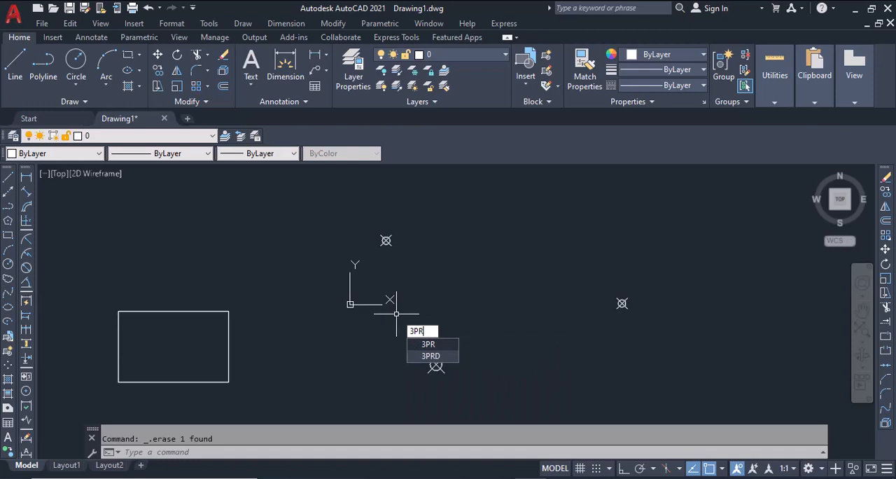
{"action": "key", "text": "Return"}
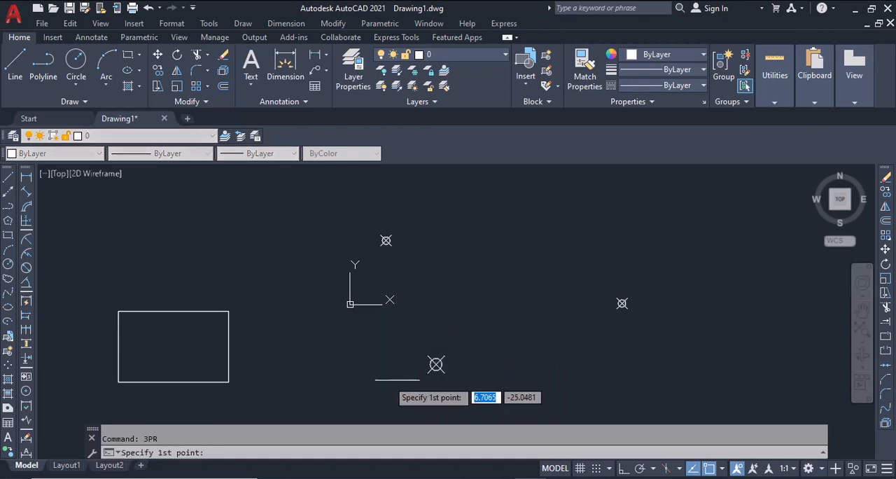
{"action": "left_click", "coordinate": [436, 364]}
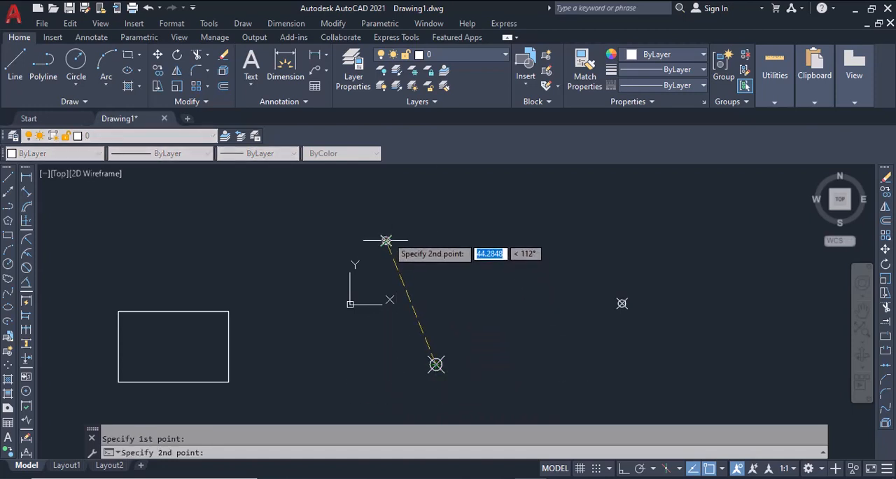
{"action": "left_click", "coordinate": [386, 240]}
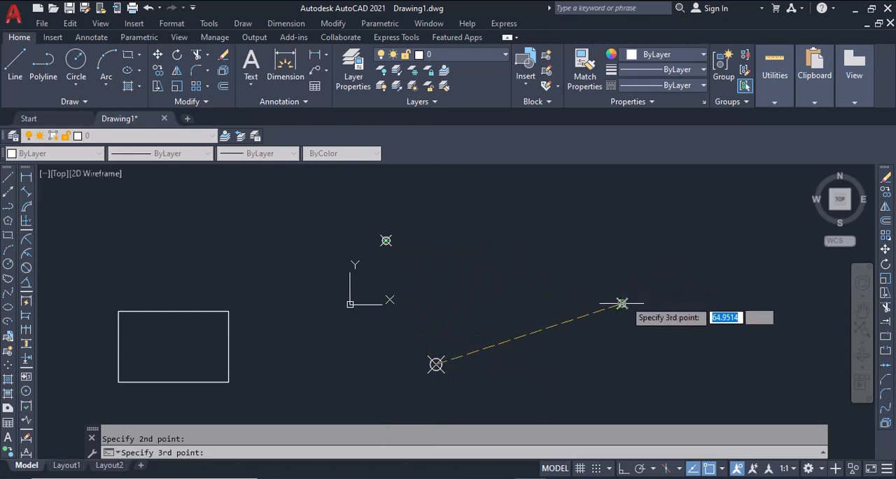
{"action": "left_click", "coordinate": [621, 303]}
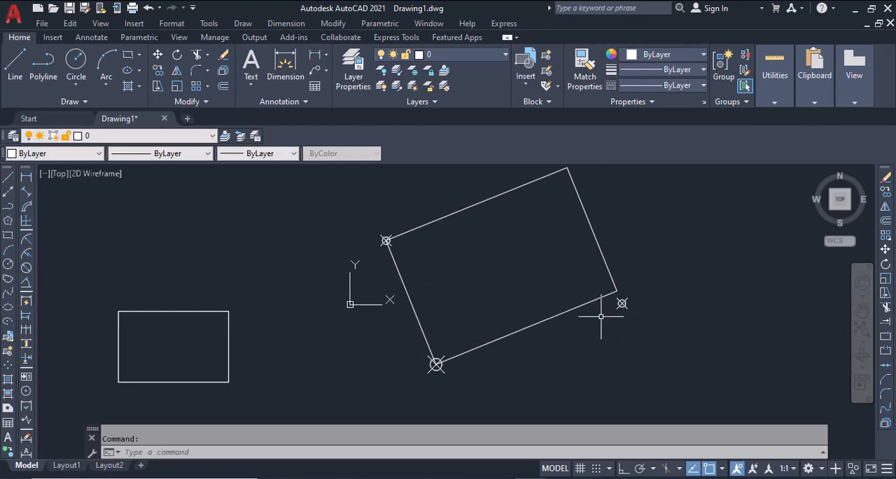
Place three points in the empty area below the tilted rectangle: a lower one, one above it and one to the right
{"action": "scroll", "coordinate": [567, 315], "scroll_direction": "down", "scroll_amount": 2}
{"action": "middle_click_drag", "start_coordinate": [548, 336], "coordinate": [338, 269]}
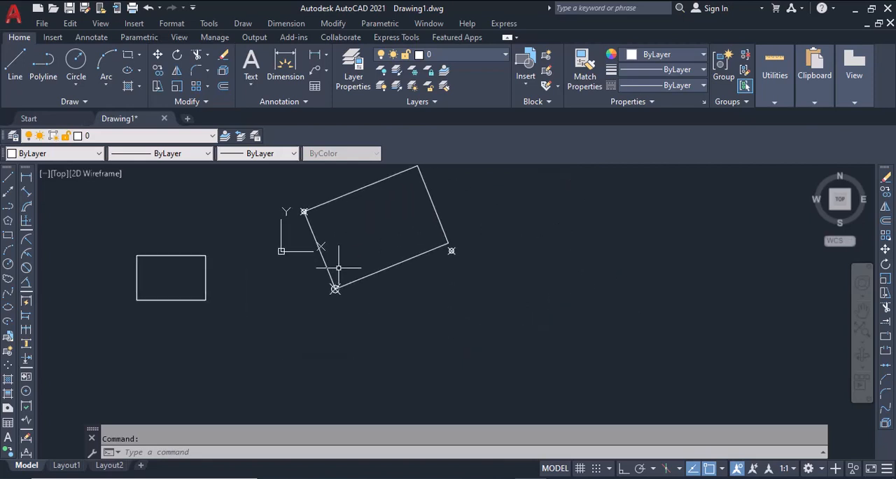
{"action": "left_click", "coordinate": [8, 364]}
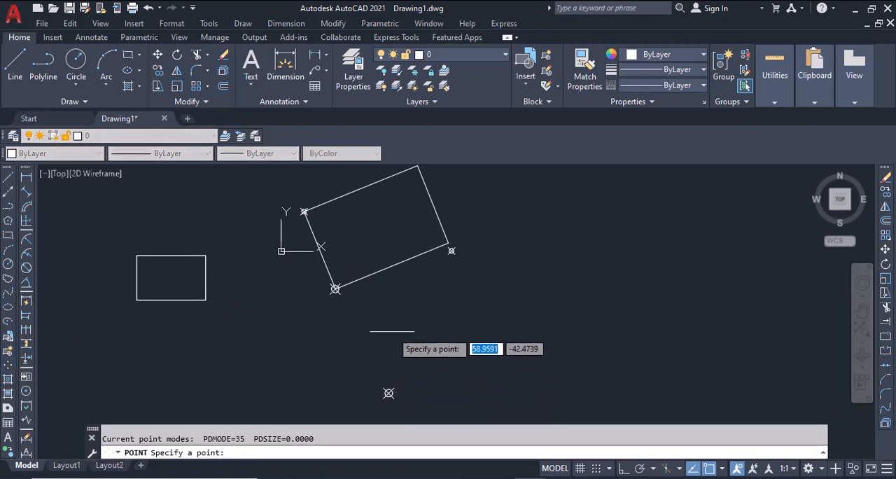
{"action": "left_click", "coordinate": [387, 304]}
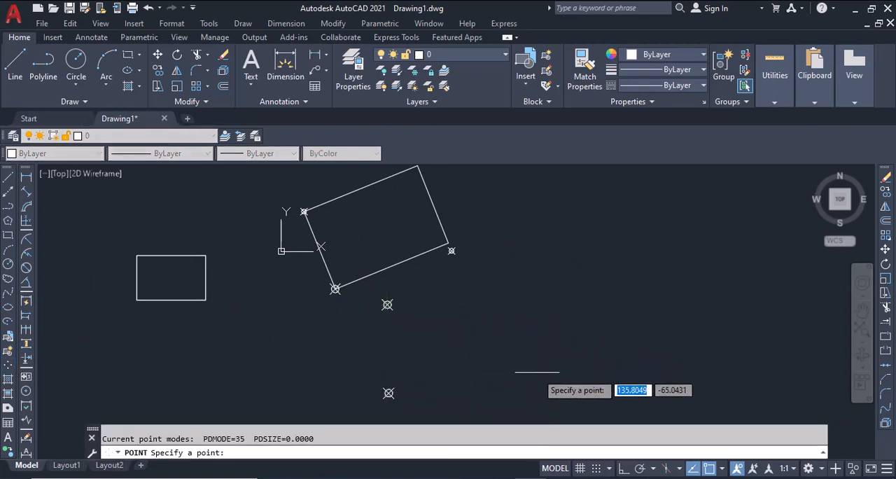
{"action": "left_click", "coordinate": [538, 364]}
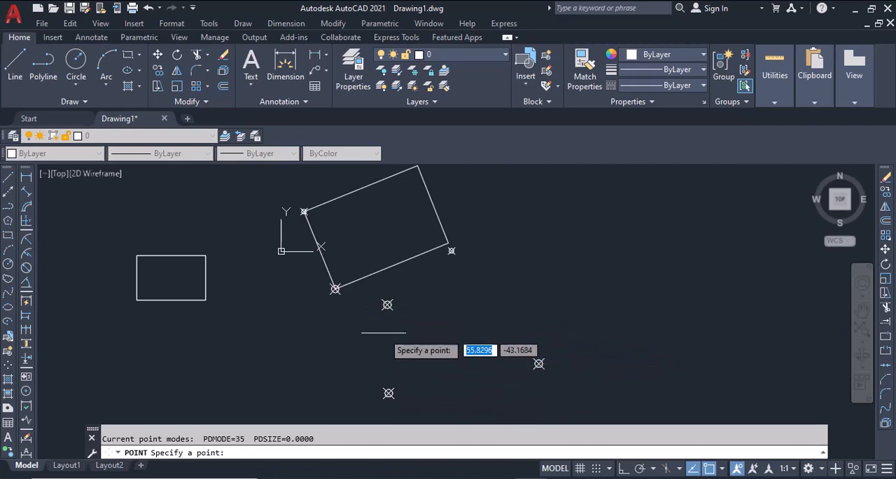
{"action": "key", "text": "Escape"}
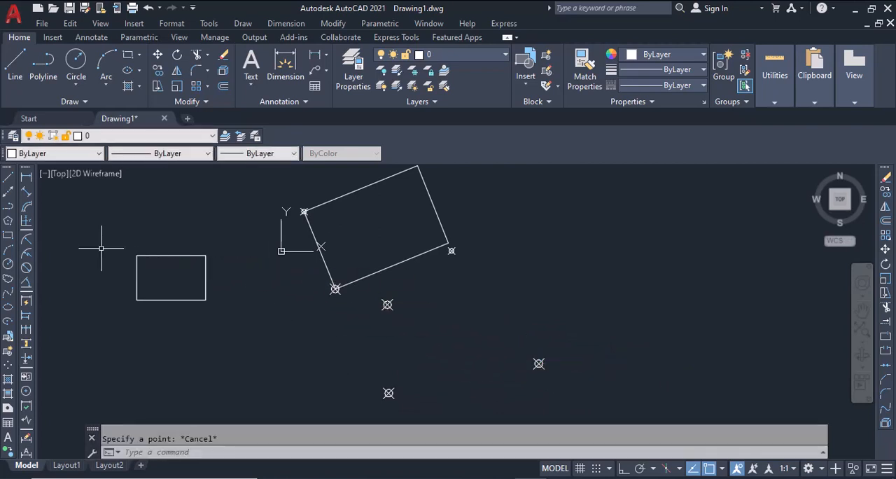
Draw a three-point rectangle with 3PRD through the new points, picking the lower point, the right point and the upper-left point
{"action": "type", "text": "3PRD"}
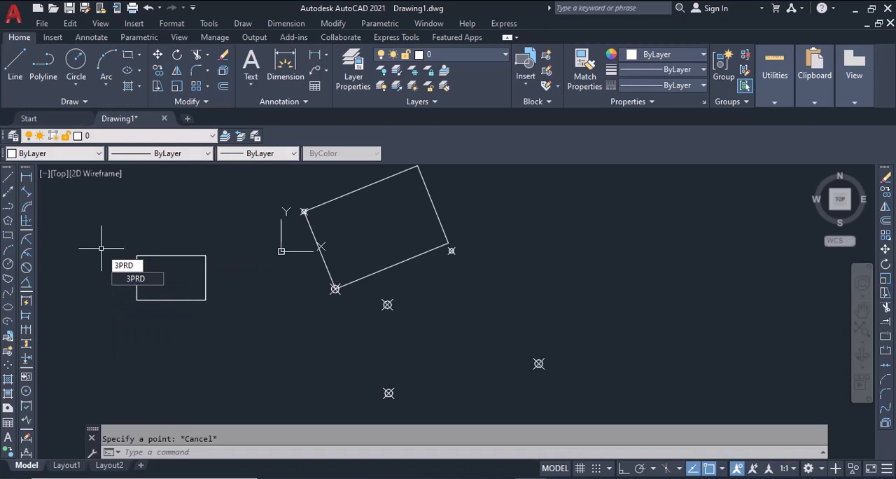
{"action": "key", "text": "Return"}
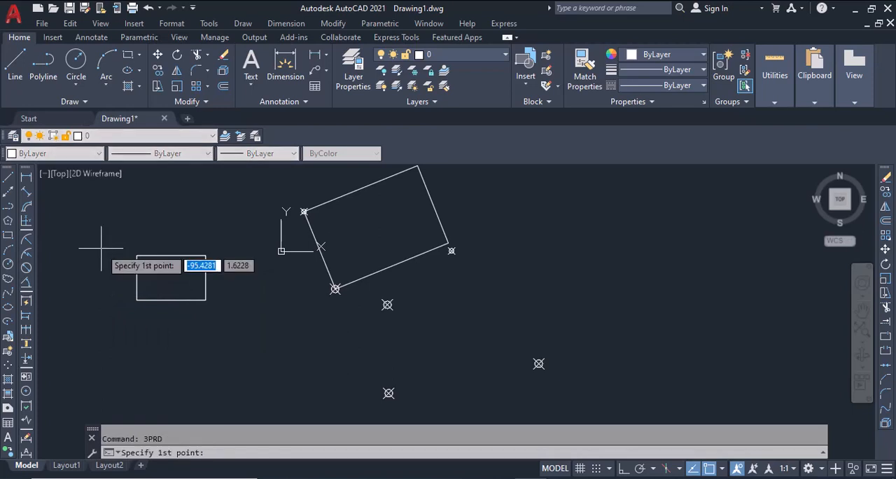
{"action": "left_click", "coordinate": [388, 393]}
{"action": "left_click", "coordinate": [538, 363]}
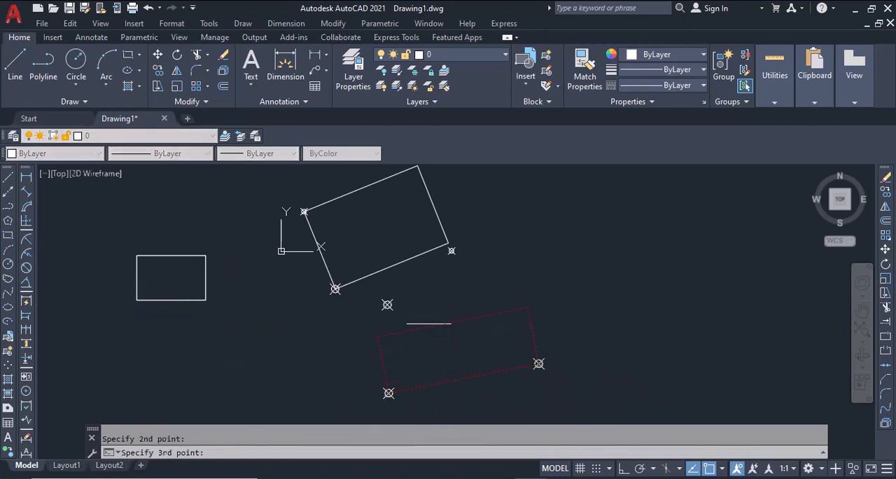
{"action": "left_click", "coordinate": [387, 305]}
{"action": "scroll", "coordinate": [386, 306], "scroll_direction": "up", "scroll_amount": 4}
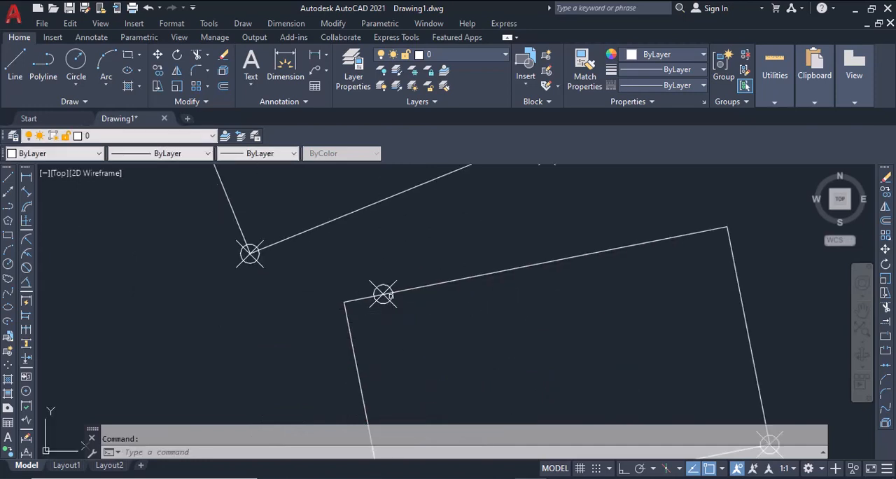
{"action": "scroll", "coordinate": [414, 296], "scroll_direction": "down", "scroll_amount": 4}
{"action": "left_click", "coordinate": [454, 373]}
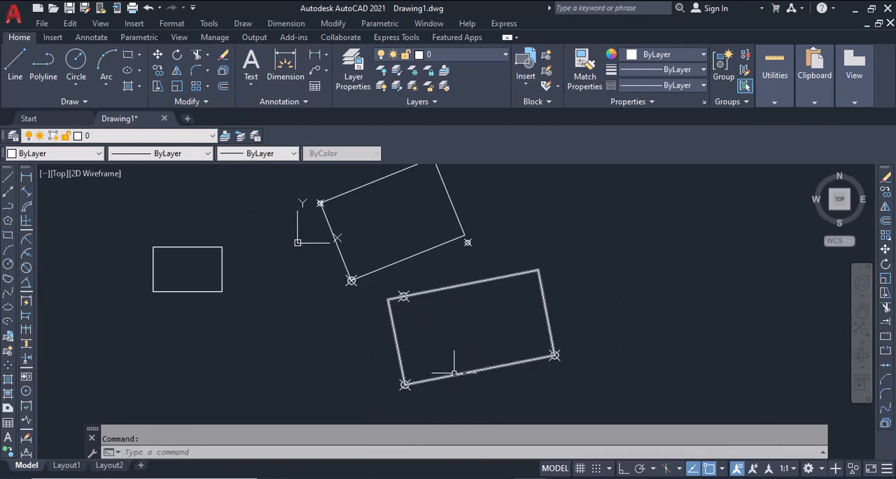
{"action": "key", "text": "Escape"}
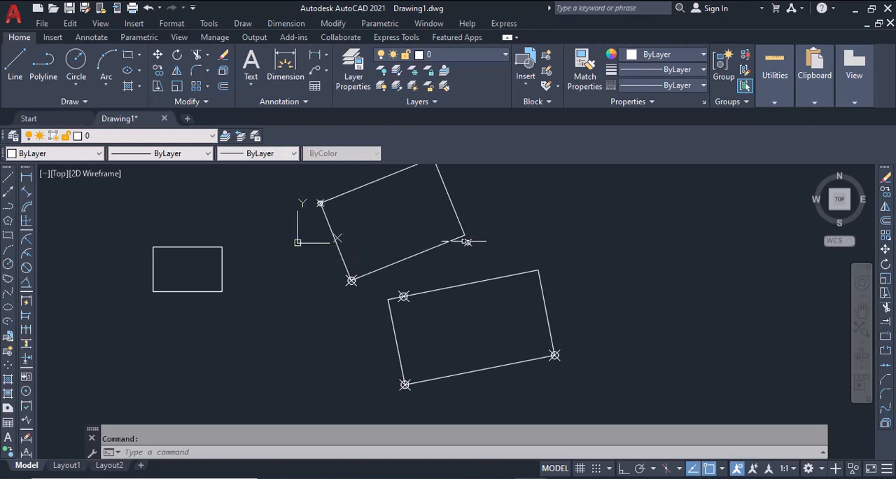
{"action": "scroll", "coordinate": [467, 235], "scroll_direction": "up", "scroll_amount": 5}
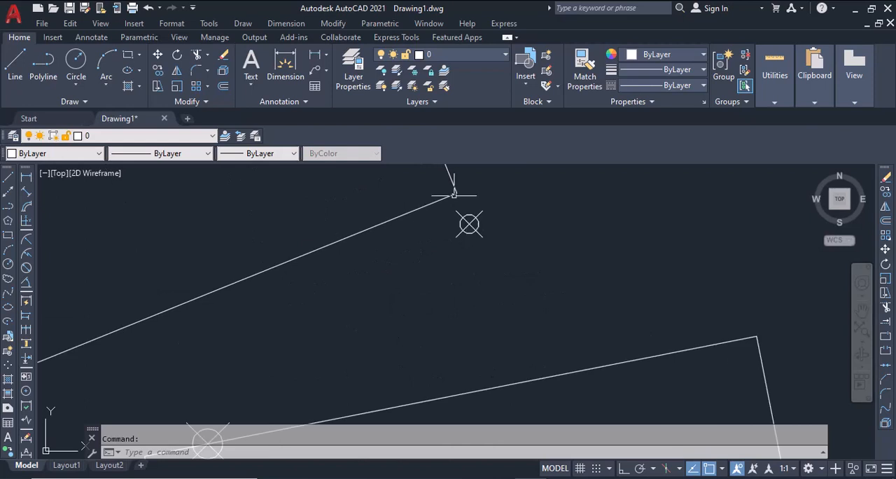
{"action": "scroll", "coordinate": [487, 245], "scroll_direction": "down", "scroll_amount": 4}
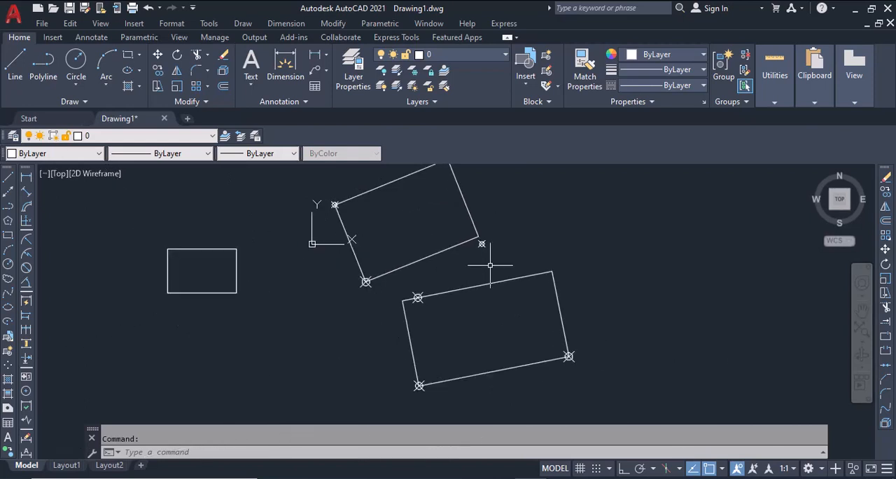